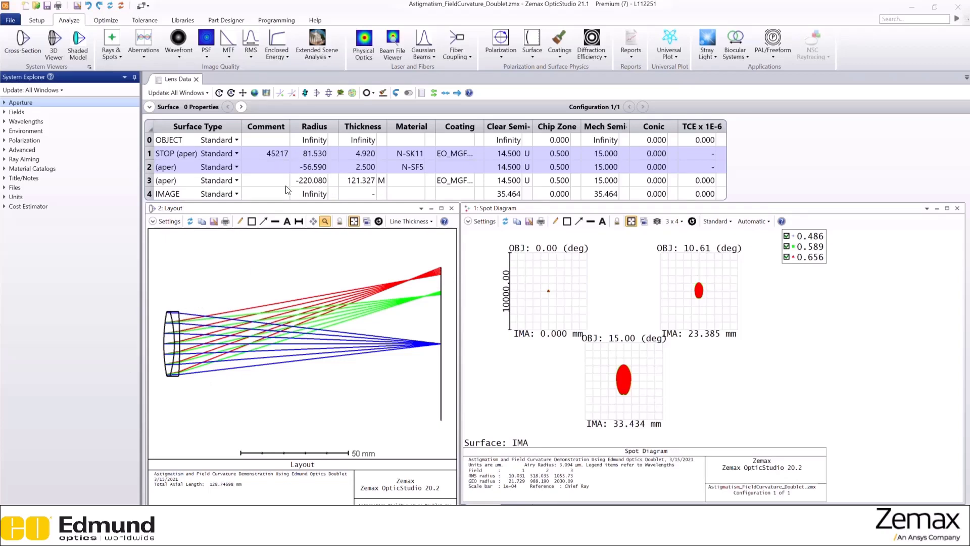
- Review the system's aperture, field and wavelength settings, collapsing each section afterward
{"action": "left_click", "coordinate": [7, 104]}
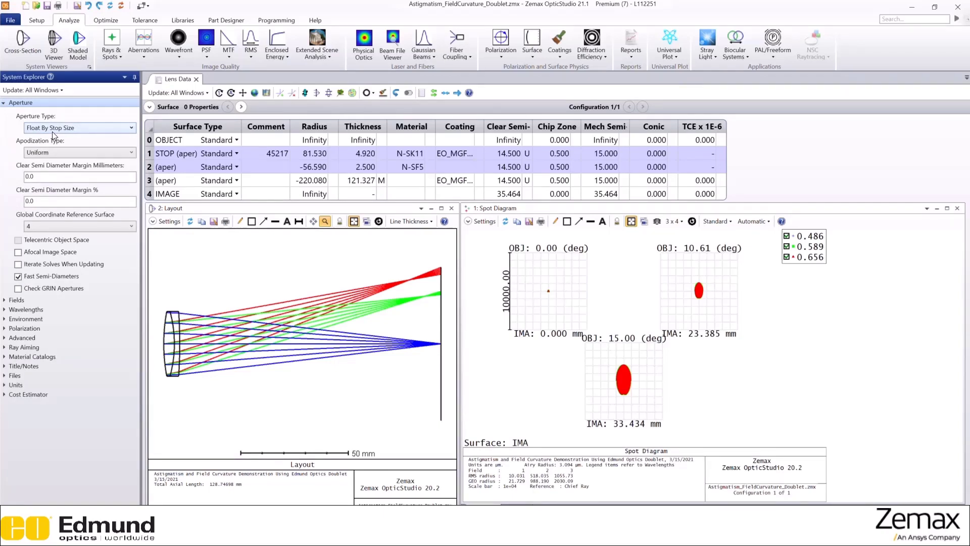
{"action": "left_click", "coordinate": [4, 103]}
{"action": "left_click", "coordinate": [5, 112]}
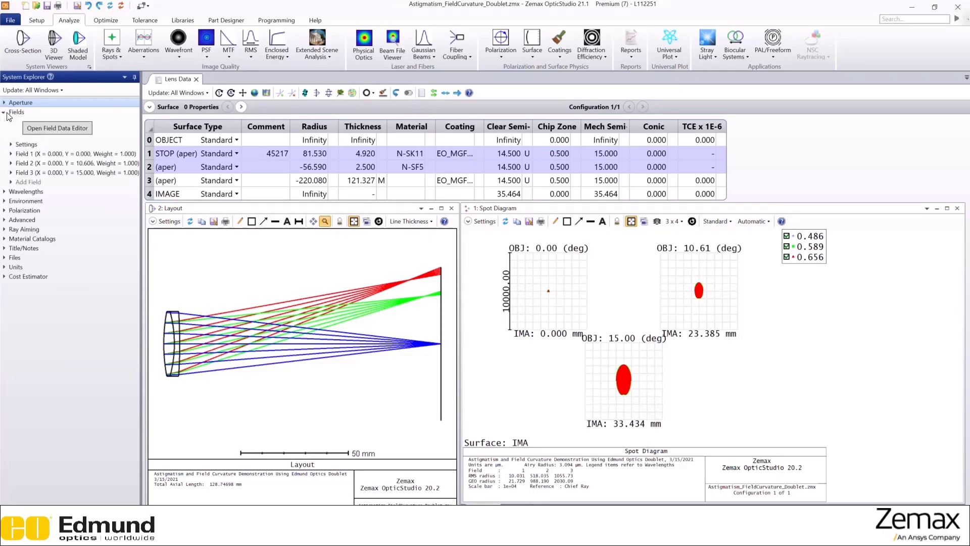
{"action": "left_click", "coordinate": [5, 112]}
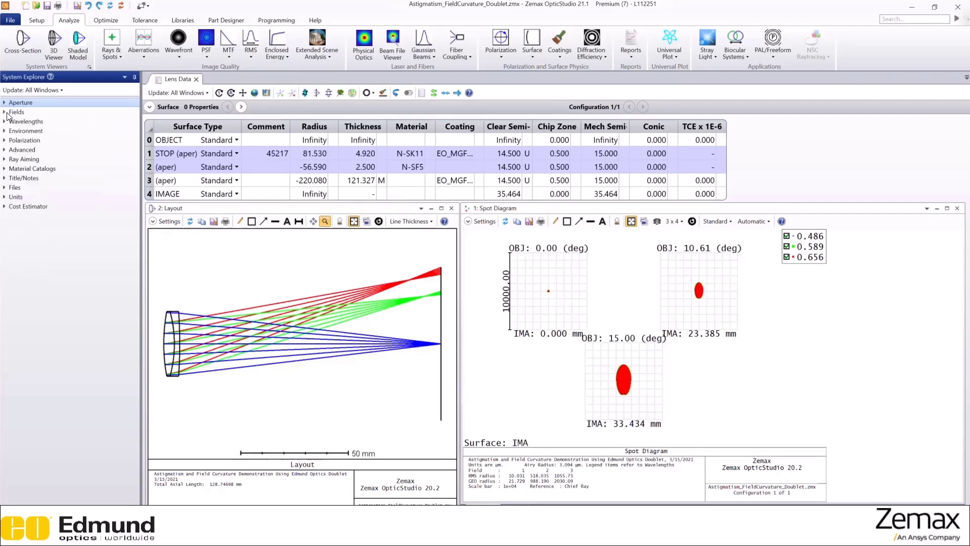
{"action": "left_click", "coordinate": [5, 122]}
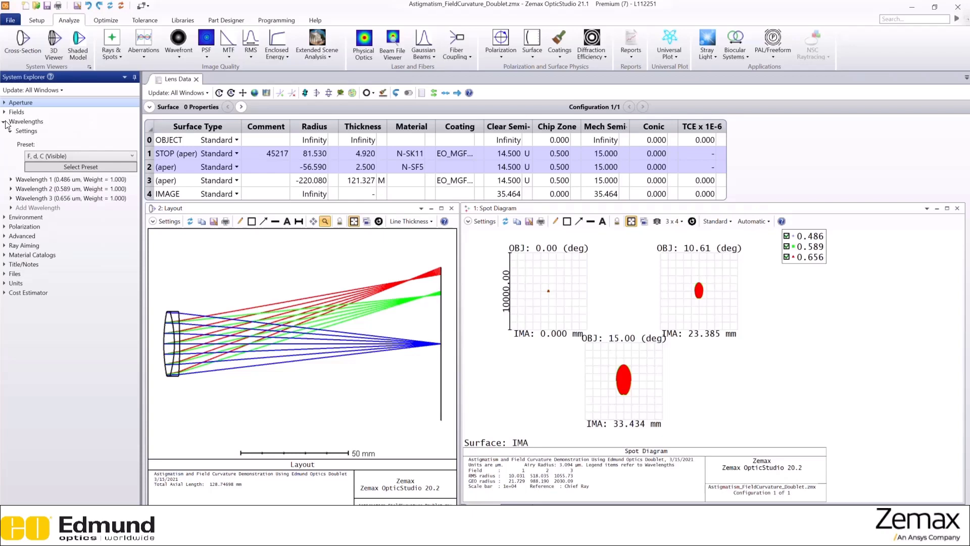
{"action": "left_click", "coordinate": [5, 122]}
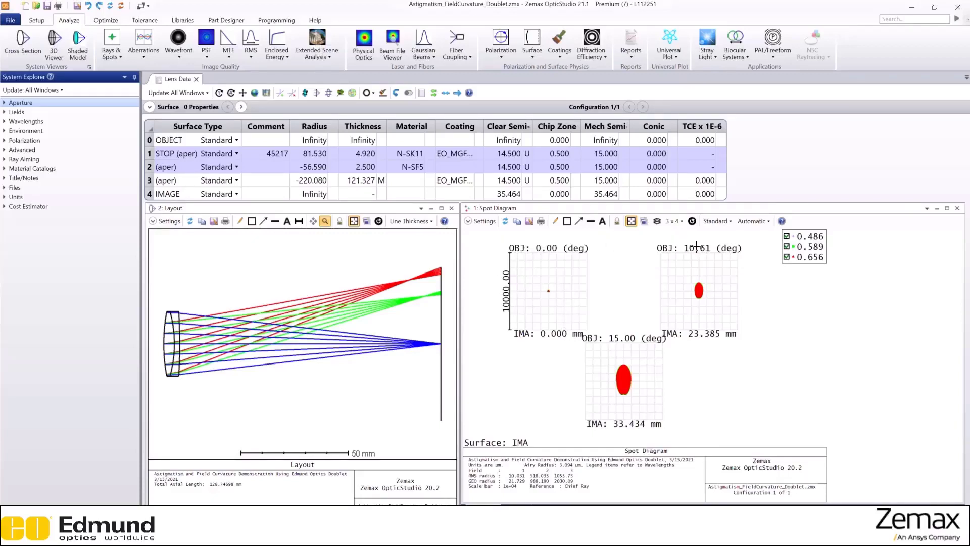
- Read spot diagram coordinates at the on-axis and 10.61° field spots
{"action": "left_click", "coordinate": [626, 349]}
{"action": "left_click_drag", "start_coordinate": [625, 349], "coordinate": [624, 403]}
{"action": "left_click_drag", "start_coordinate": [625, 403], "coordinate": [546, 294]}
{"action": "left_click_drag", "start_coordinate": [546, 295], "coordinate": [711, 292]}
{"action": "left_click_drag", "start_coordinate": [711, 292], "coordinate": [683, 312]}
- Open the transverse Ray Aberration fan as a floating, maximized window
{"action": "left_click", "coordinate": [143, 53]}
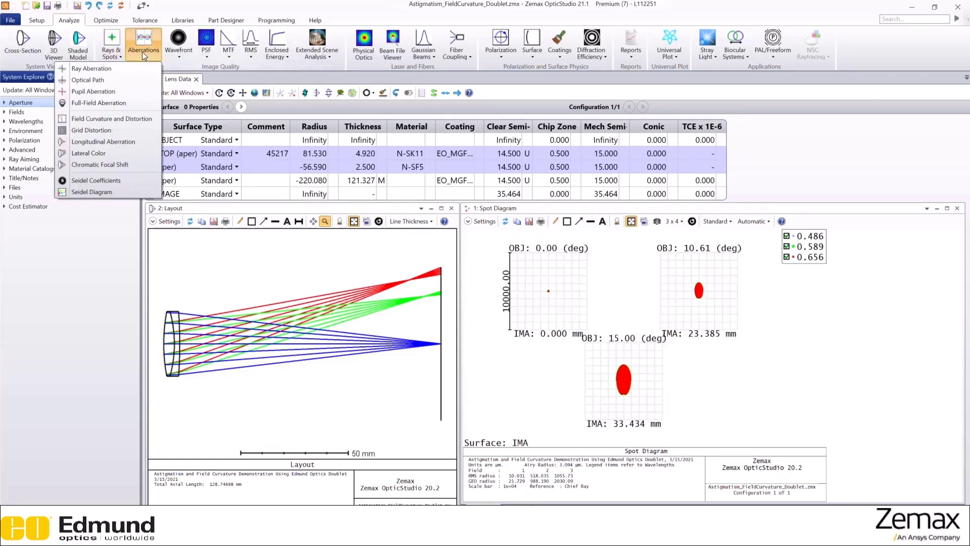
{"action": "left_click", "coordinate": [126, 66]}
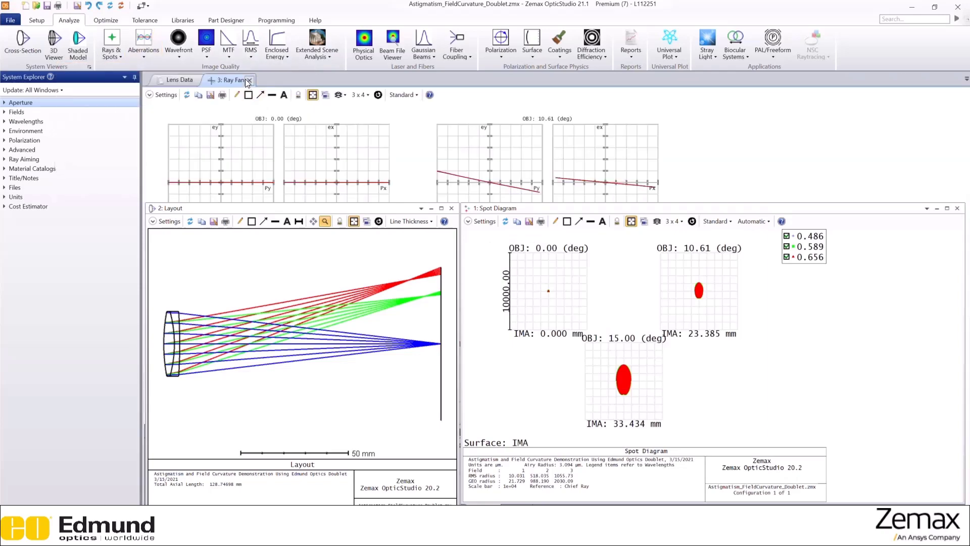
{"action": "left_click_drag", "start_coordinate": [248, 80], "coordinate": [487, 203]}
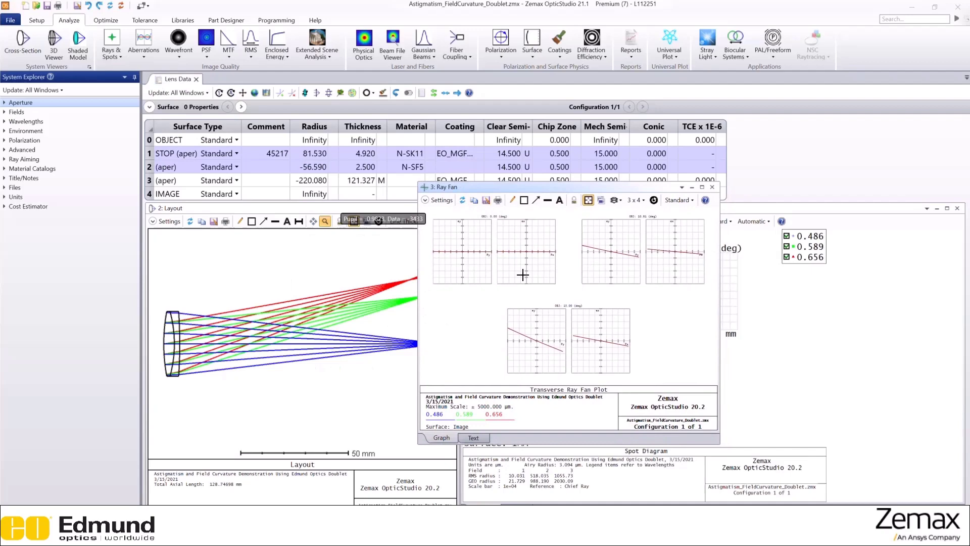
{"action": "left_click", "coordinate": [702, 187]}
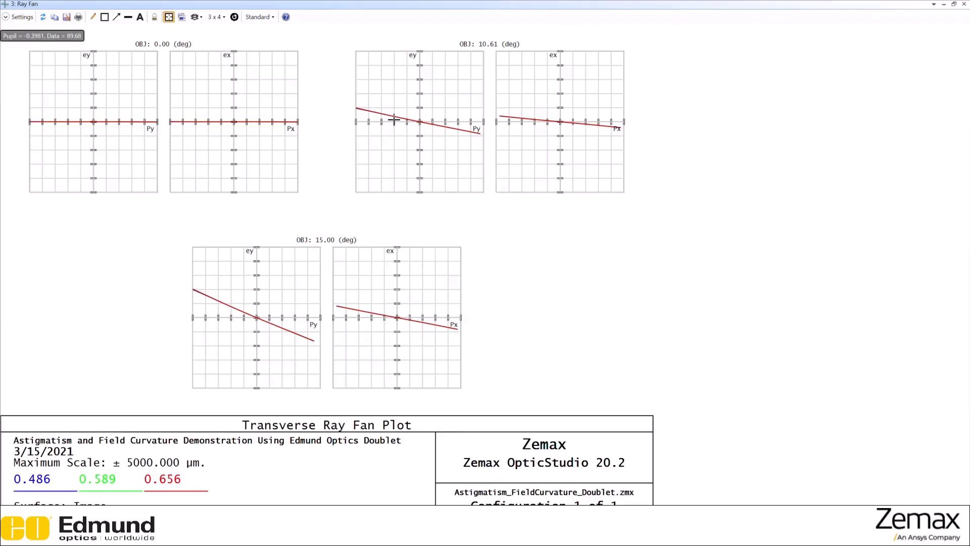
- Close the ray fan and open the Optical Path OPD fan as a floating, full-screen window
{"action": "left_click", "coordinate": [964, 4]}
{"action": "left_click", "coordinate": [143, 50]}
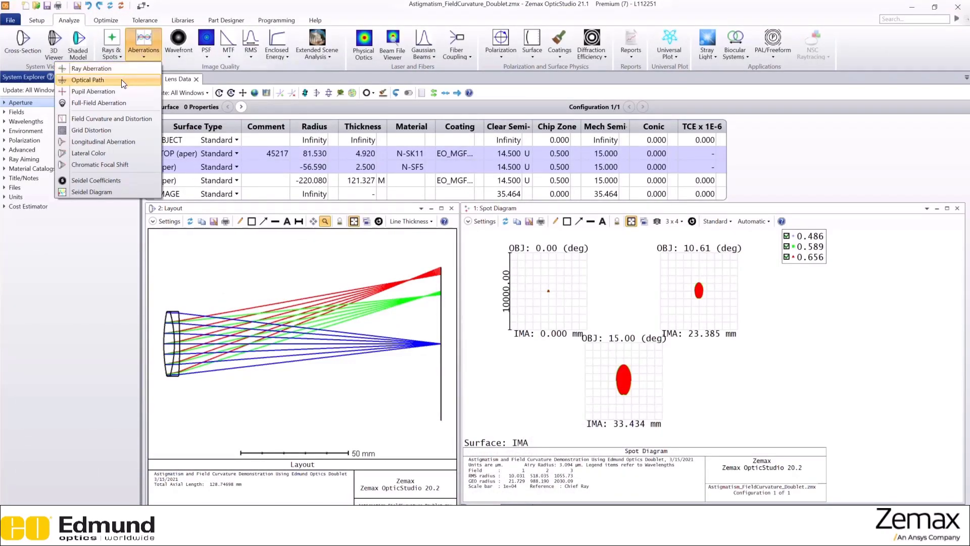
{"action": "left_click", "coordinate": [101, 75]}
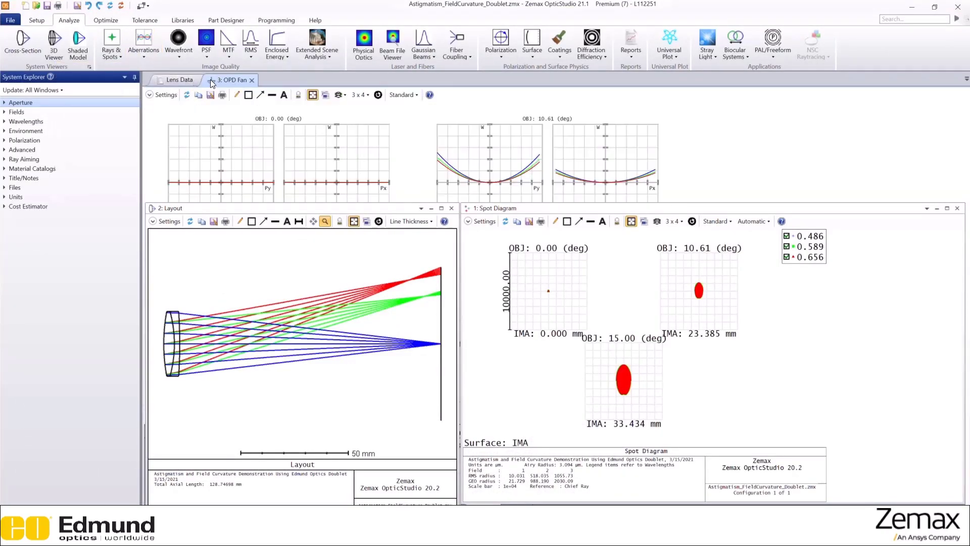
{"action": "left_click_drag", "start_coordinate": [210, 80], "coordinate": [240, 160]}
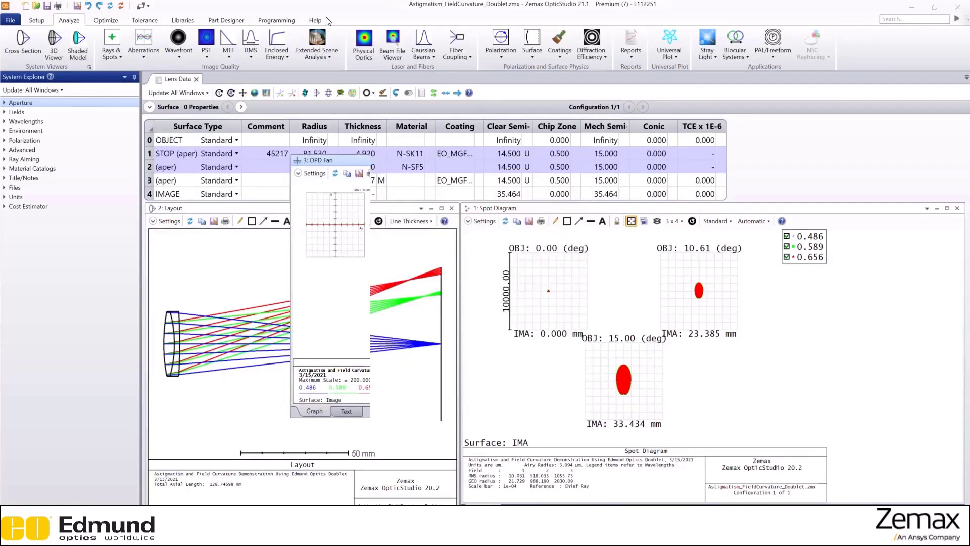
{"action": "left_click_drag", "start_coordinate": [327, 22], "coordinate": [323, 1]}
- Limit the OPD fan plot to wavelength 1 (0.486 µm) and redraw it
{"action": "left_click", "coordinate": [6, 17]}
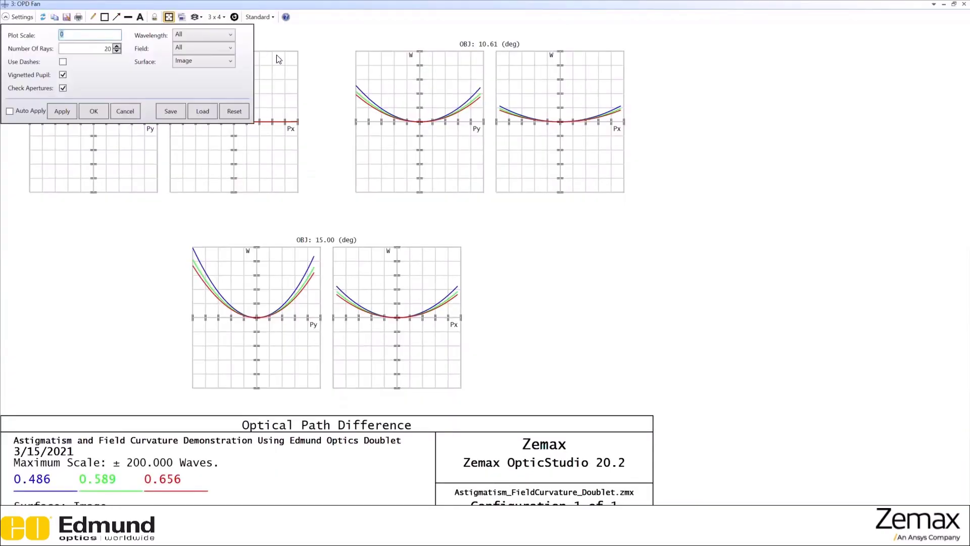
{"action": "left_click", "coordinate": [181, 36]}
{"action": "left_click", "coordinate": [181, 55]}
{"action": "left_click", "coordinate": [92, 113]}
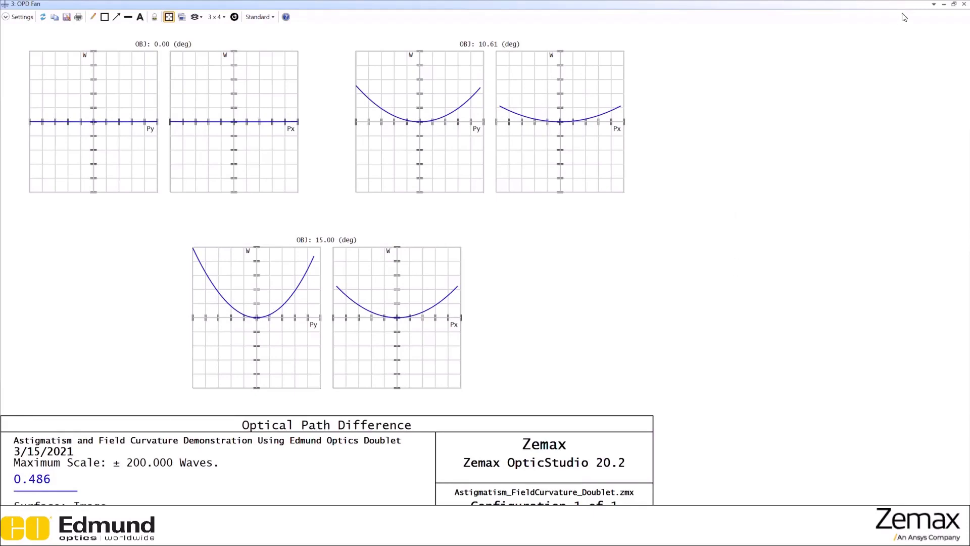
- Replace the OPD fan with a floating, full-screen Field Curvature and Distortion plot
{"action": "left_click", "coordinate": [963, 4]}
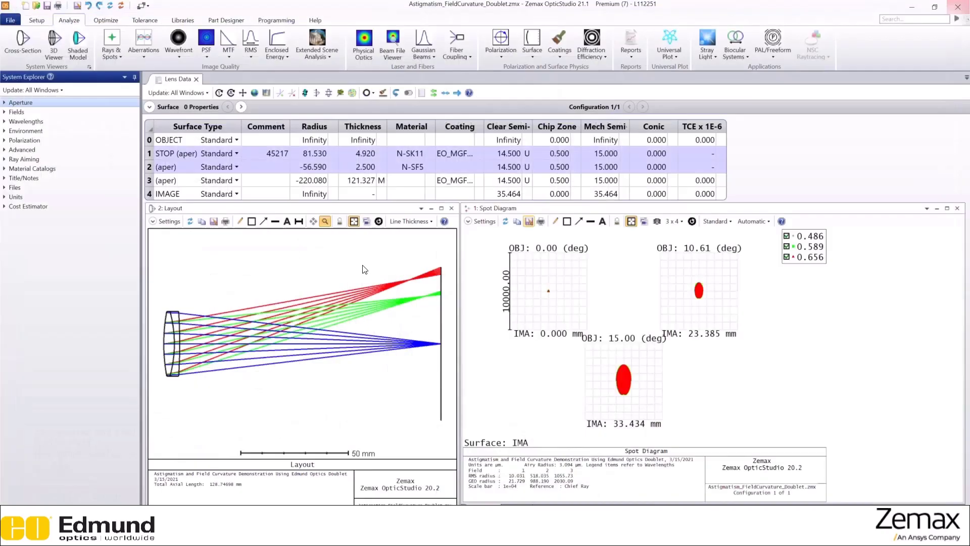
{"action": "left_click", "coordinate": [141, 57]}
{"action": "left_click", "coordinate": [124, 118]}
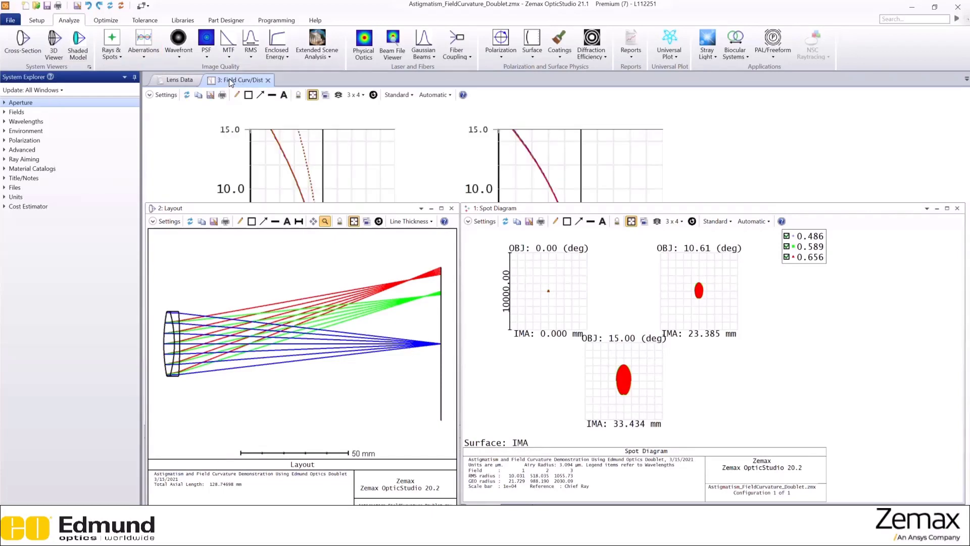
{"action": "left_click_drag", "start_coordinate": [234, 81], "coordinate": [360, 172]}
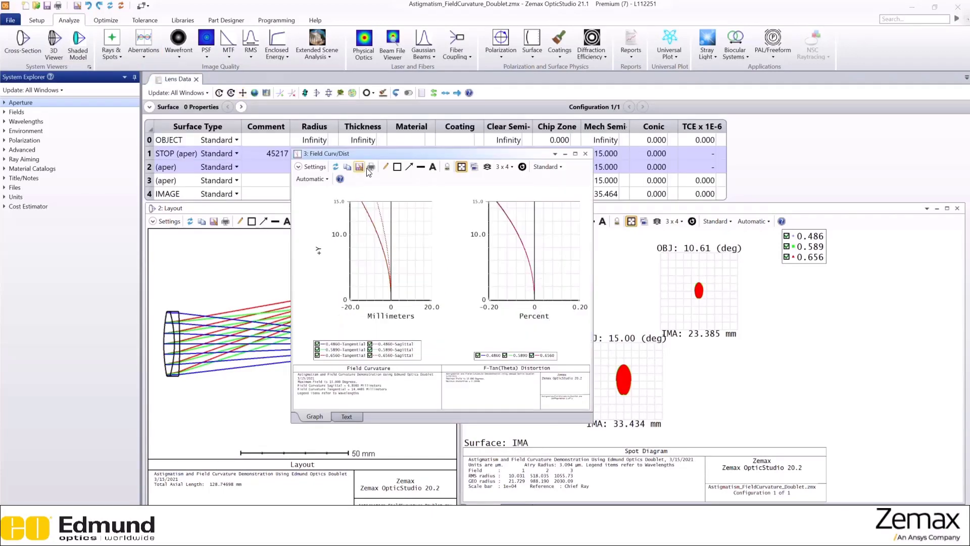
{"action": "left_click", "coordinate": [574, 154]}
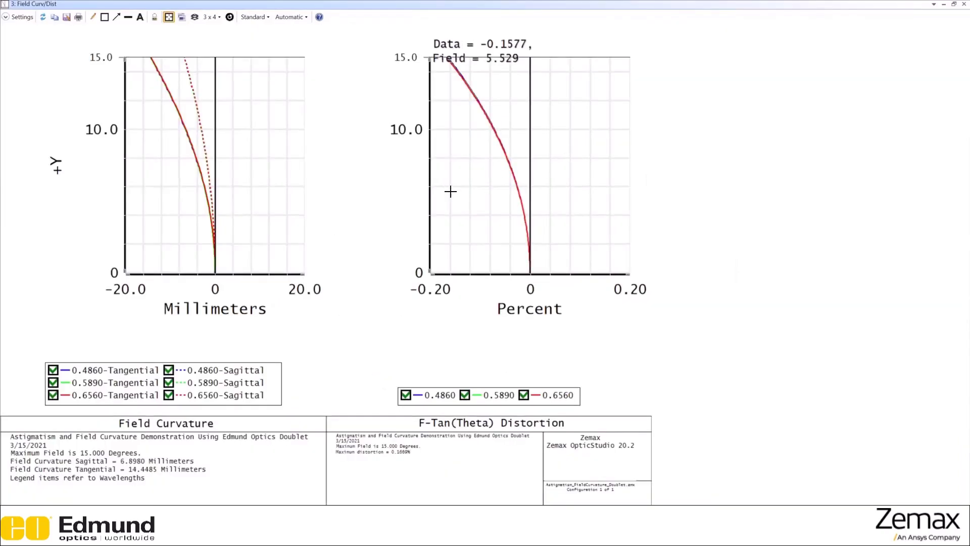
- Hide the 0.4860 and 0.6560 tangential and sagittal curves, leaving only 0.5890
{"action": "left_click", "coordinate": [53, 370]}
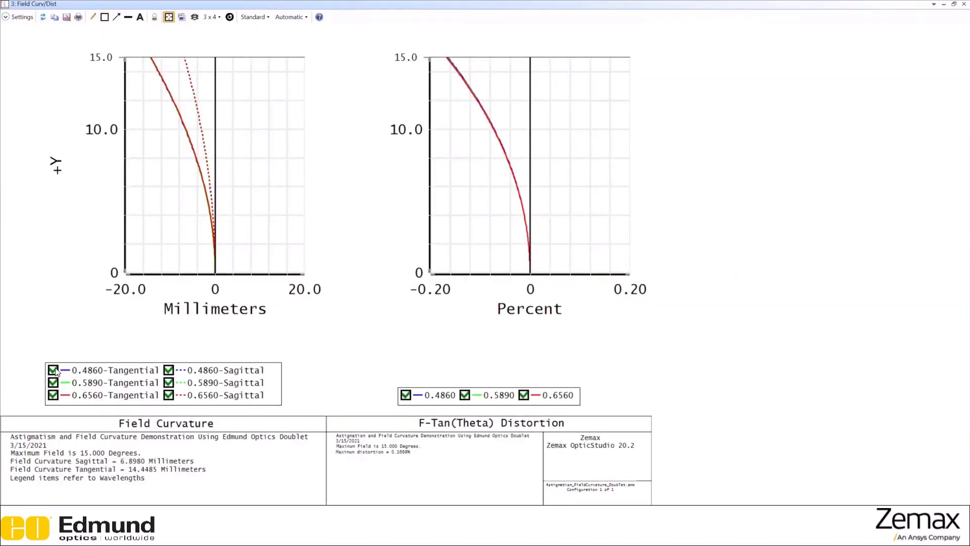
{"action": "left_click", "coordinate": [53, 395]}
{"action": "left_click", "coordinate": [169, 395]}
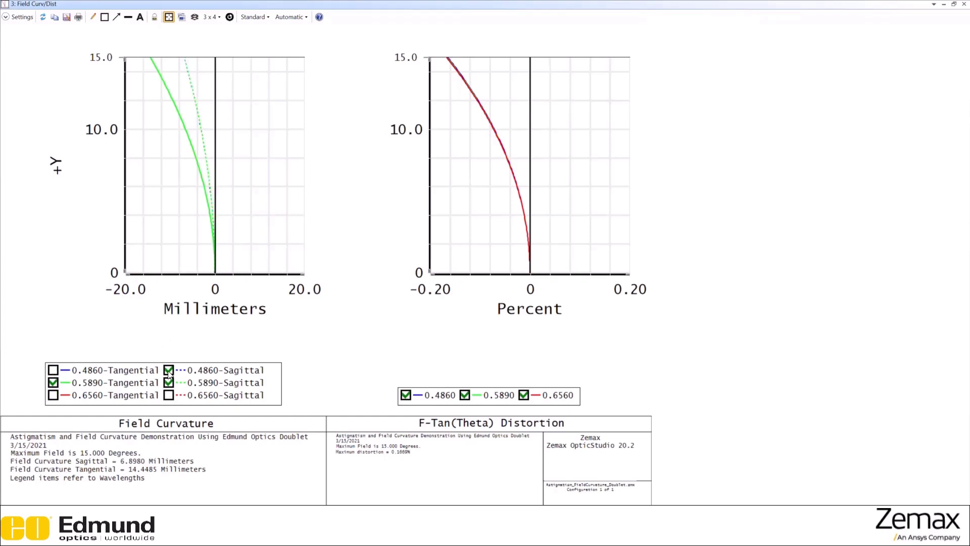
{"action": "left_click", "coordinate": [168, 369]}
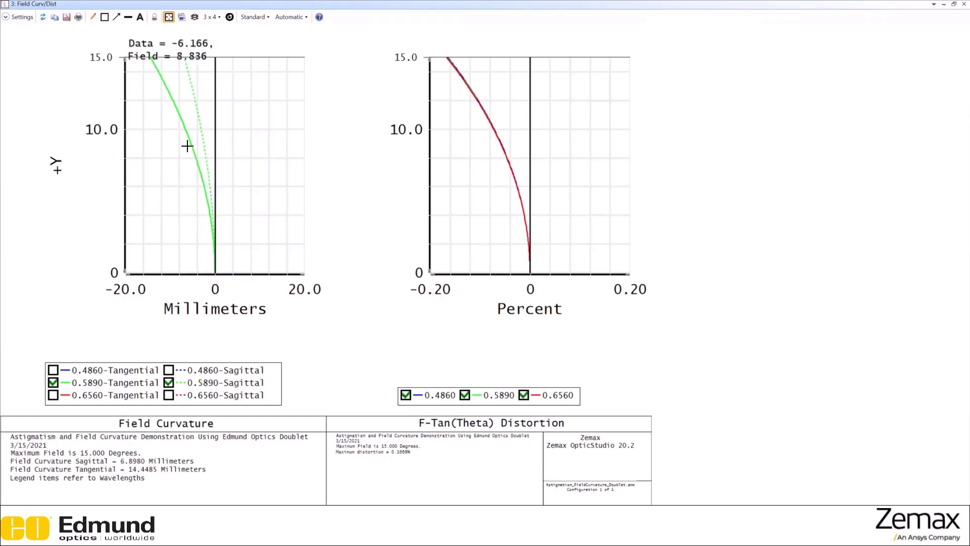